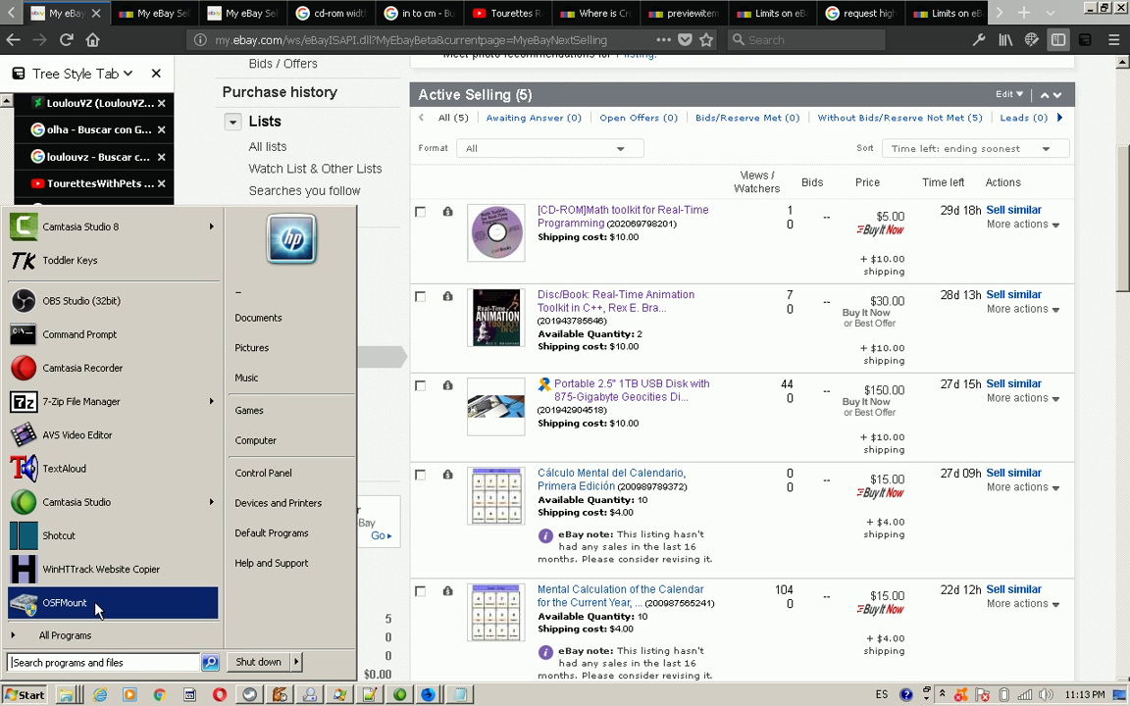
# Step: Launch OSFMount, start mounting a new virtual disk, and open the browser for choosing its image file
pyautogui.click(98, 609)
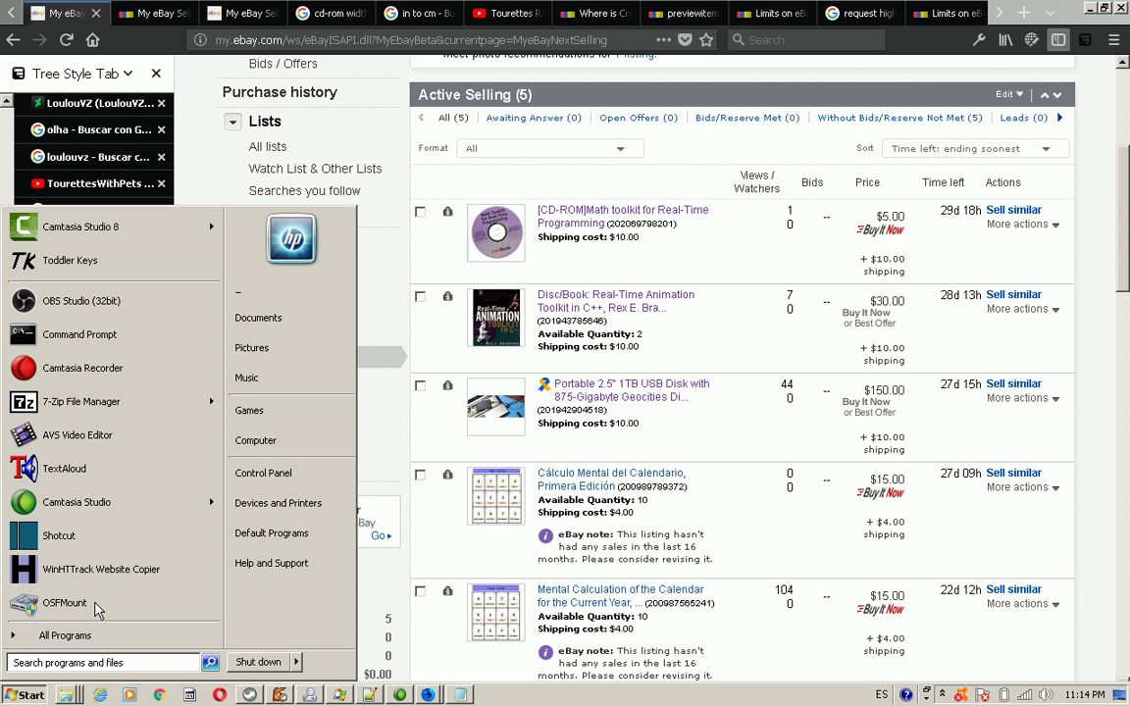
pyautogui.click(97, 609)
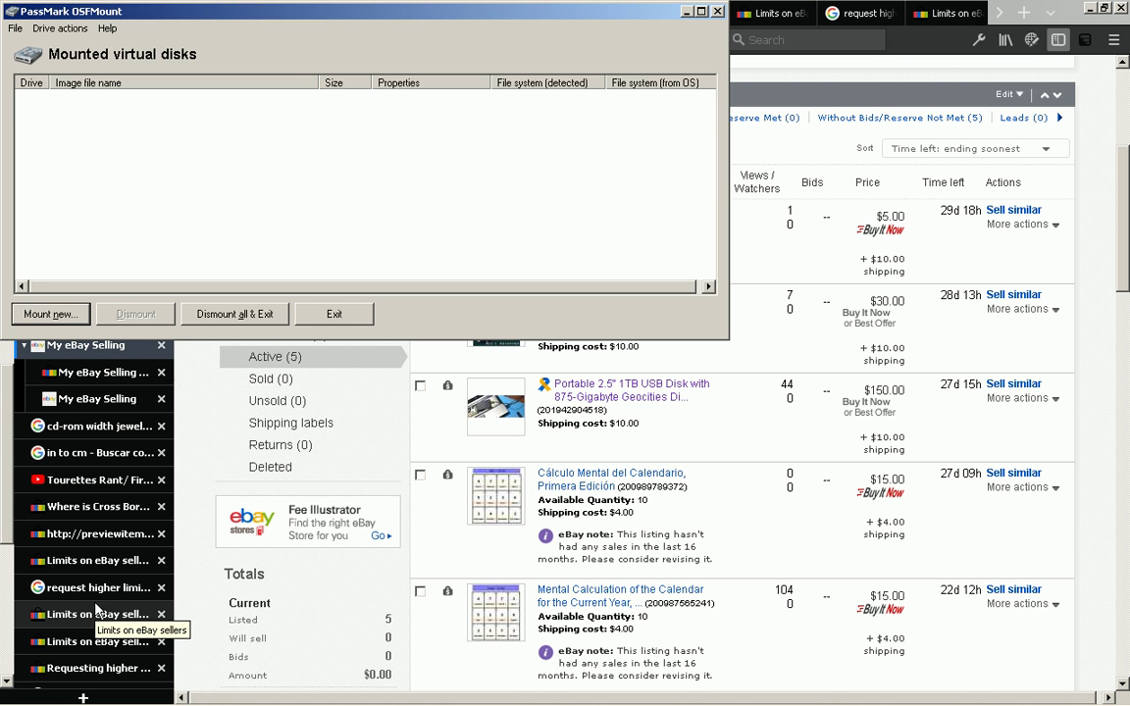
pyautogui.click(85, 318)
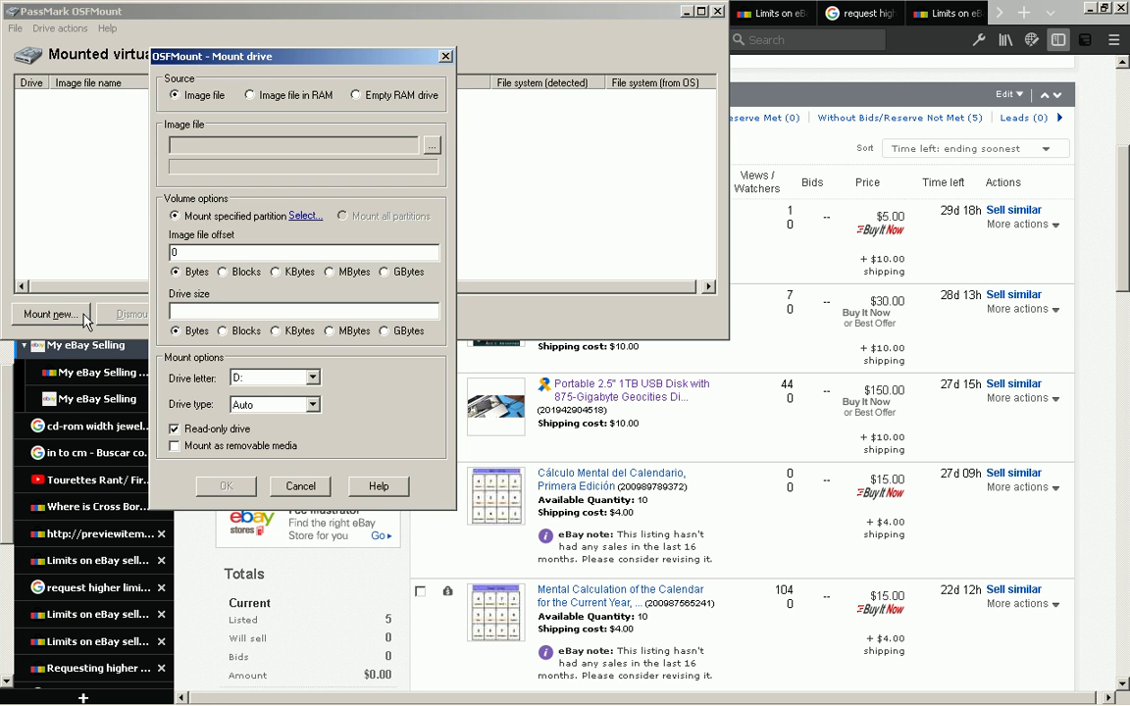
pyautogui.click(434, 148)
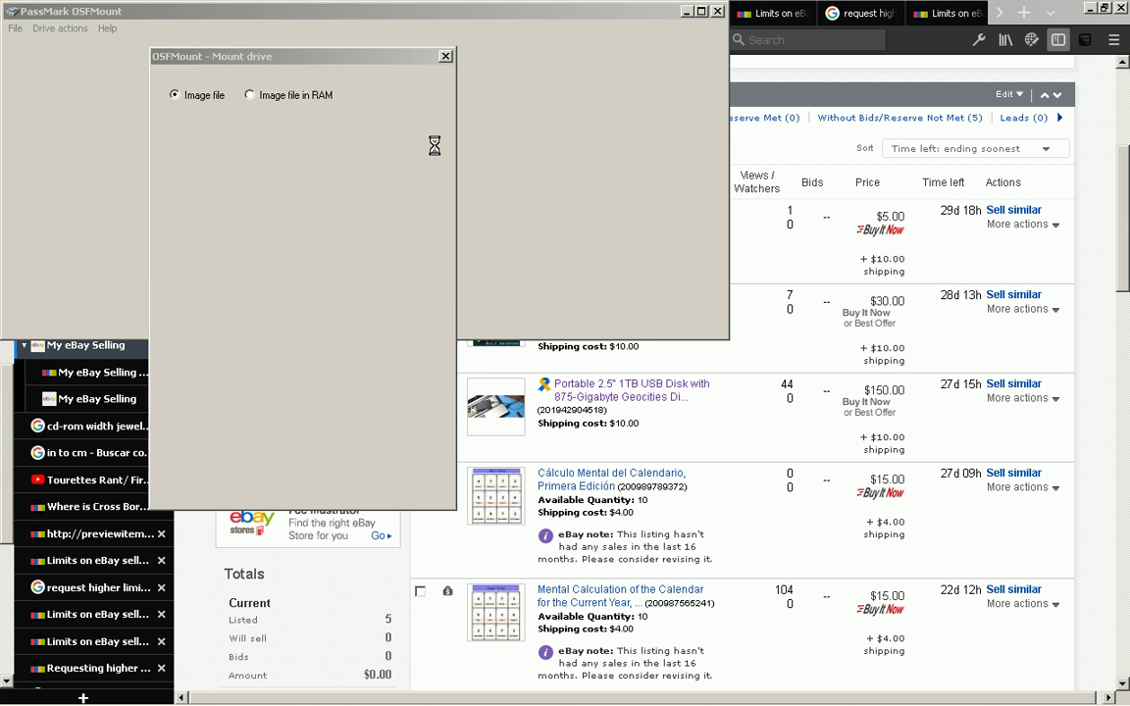
# Step: Switch to Process Explorer and kill FirefoxPortable.exe together with its descendant processes
pyautogui.hotkey('alt', 'Tab')
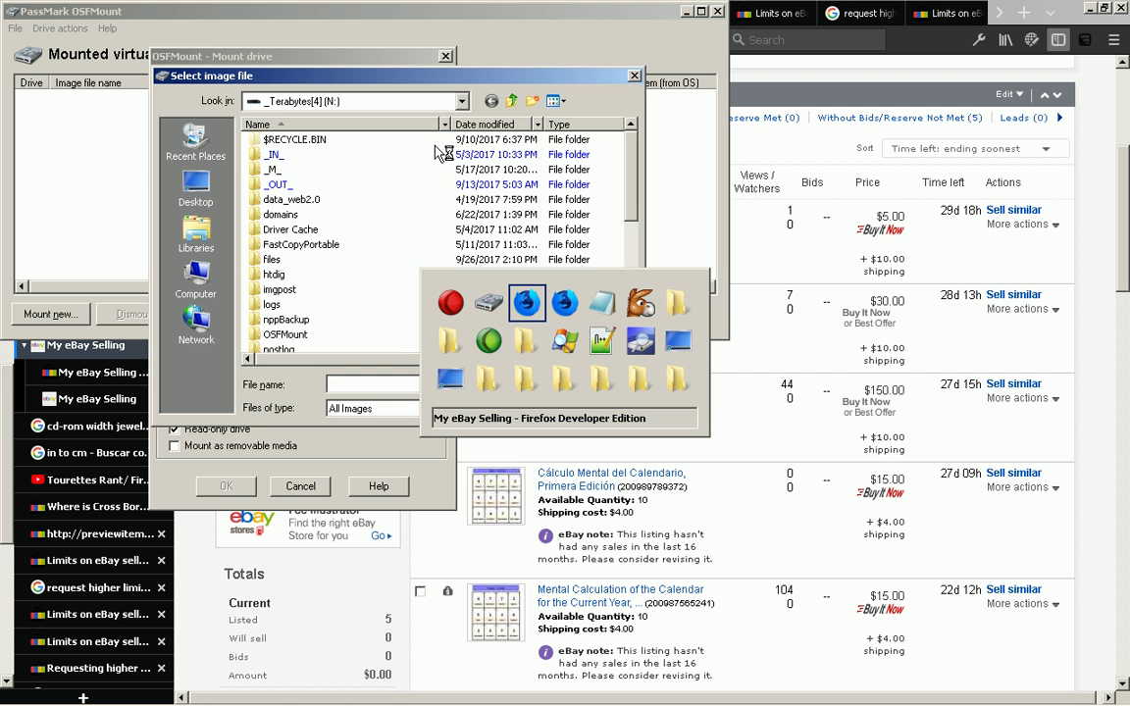
pyautogui.hotkey('alt', 'Tab')
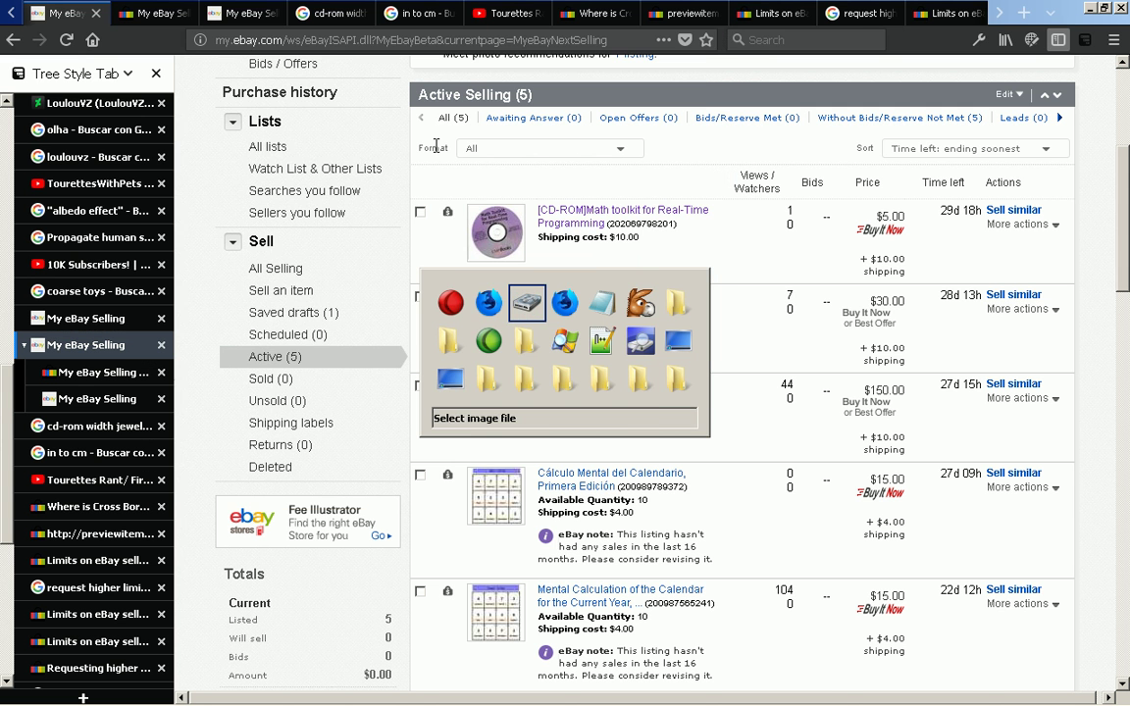
pyautogui.hotkey('alt', 'Tab')
pyautogui.hotkey('alt', 'Tab')
pyautogui.hotkey('alt', 'Tab')
pyautogui.hotkey('alt', 'Tab')
pyautogui.hotkey('alt', 'Tab')
pyautogui.hotkey('alt', 'Tab')
pyautogui.hotkey('alt', 'Tab')
pyautogui.hotkey('alt', 'Tab')
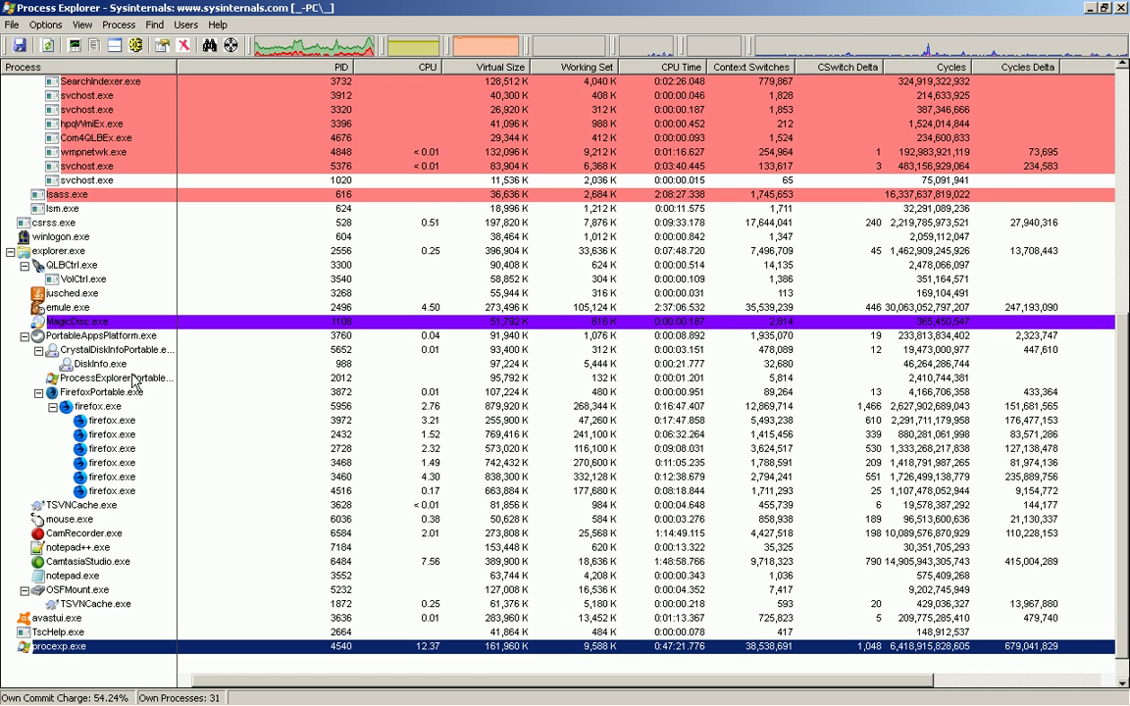
pyautogui.rightClick(135, 392)
pyautogui.hotkey('shift', 'Delete')
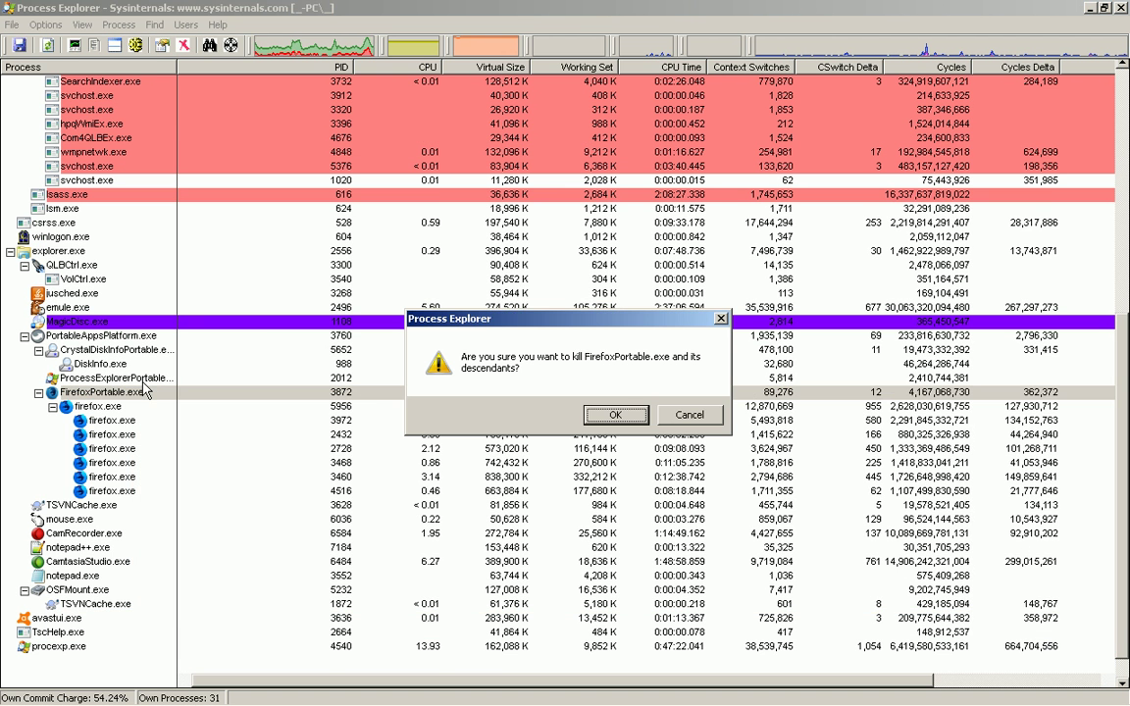
pyautogui.press('Return')
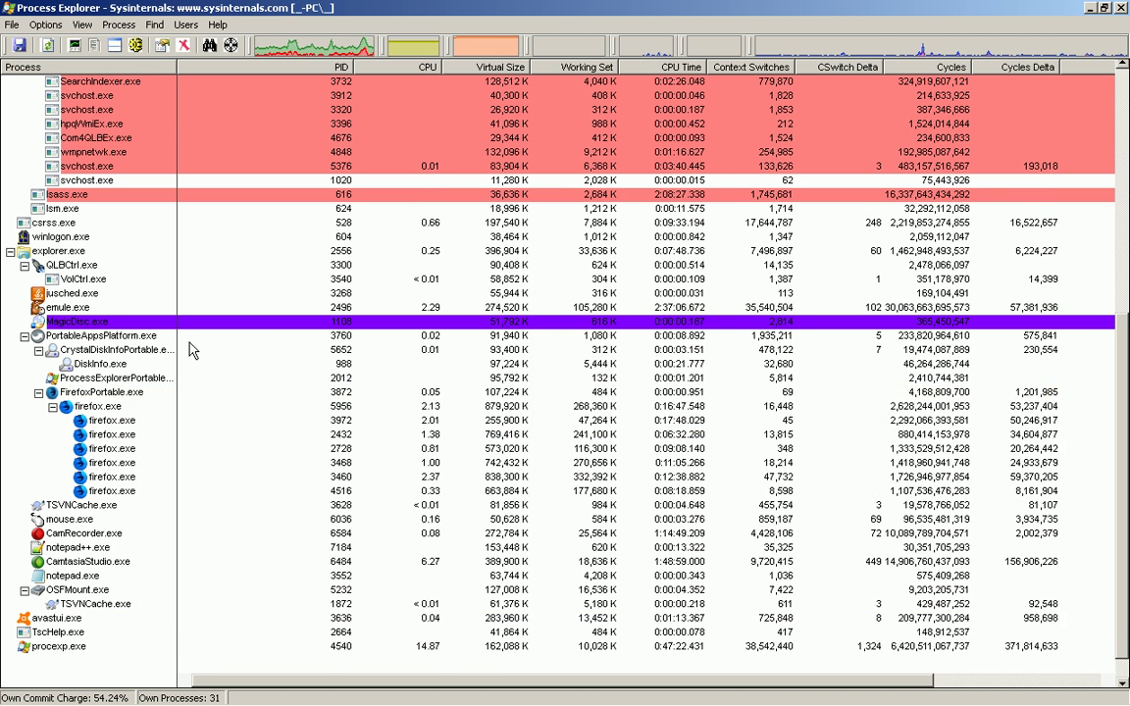
# Step: Return to OSFMount and choose Geocities_Disk_875GB.img on drive N: as the image file to mount
pyautogui.hotkey('alt', 'Tab')
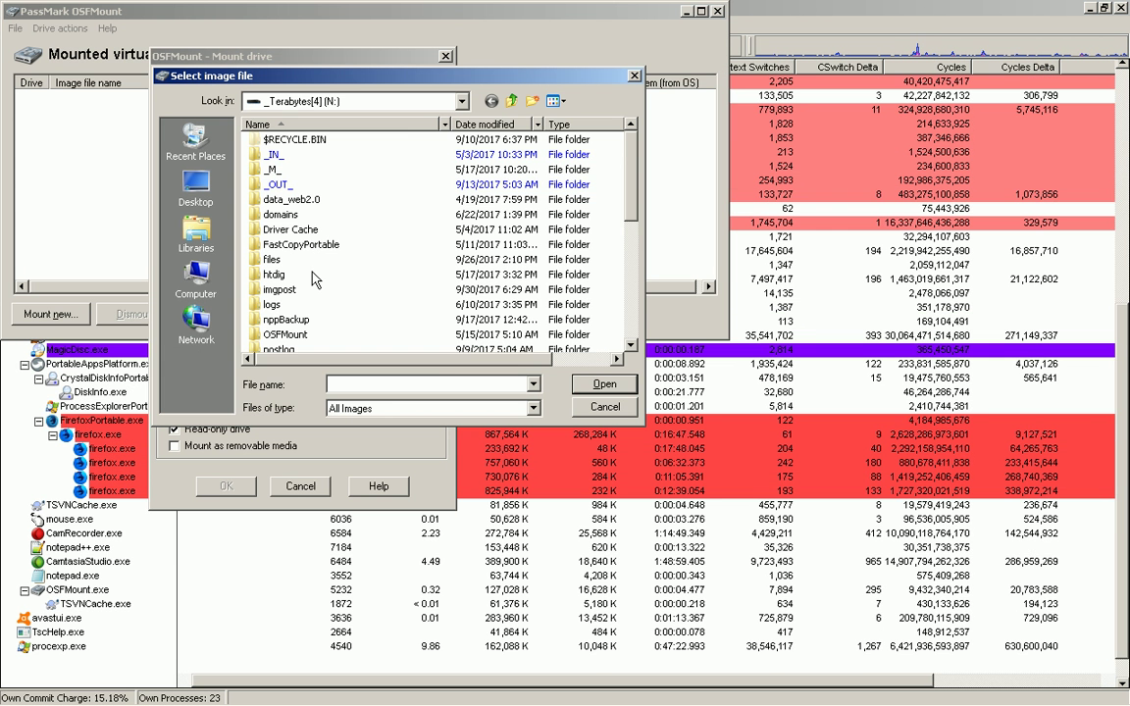
pyautogui.click(360, 274)
pyautogui.scroll(-1, 360, 274)
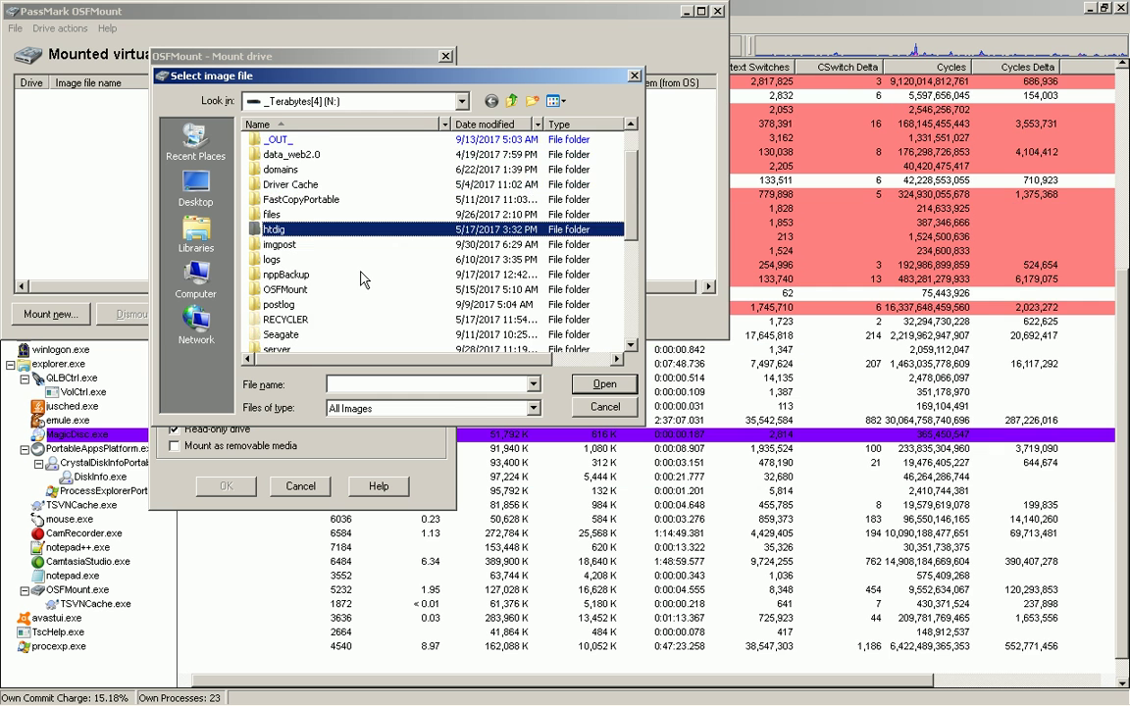
pyautogui.scroll(-5, 360, 280)
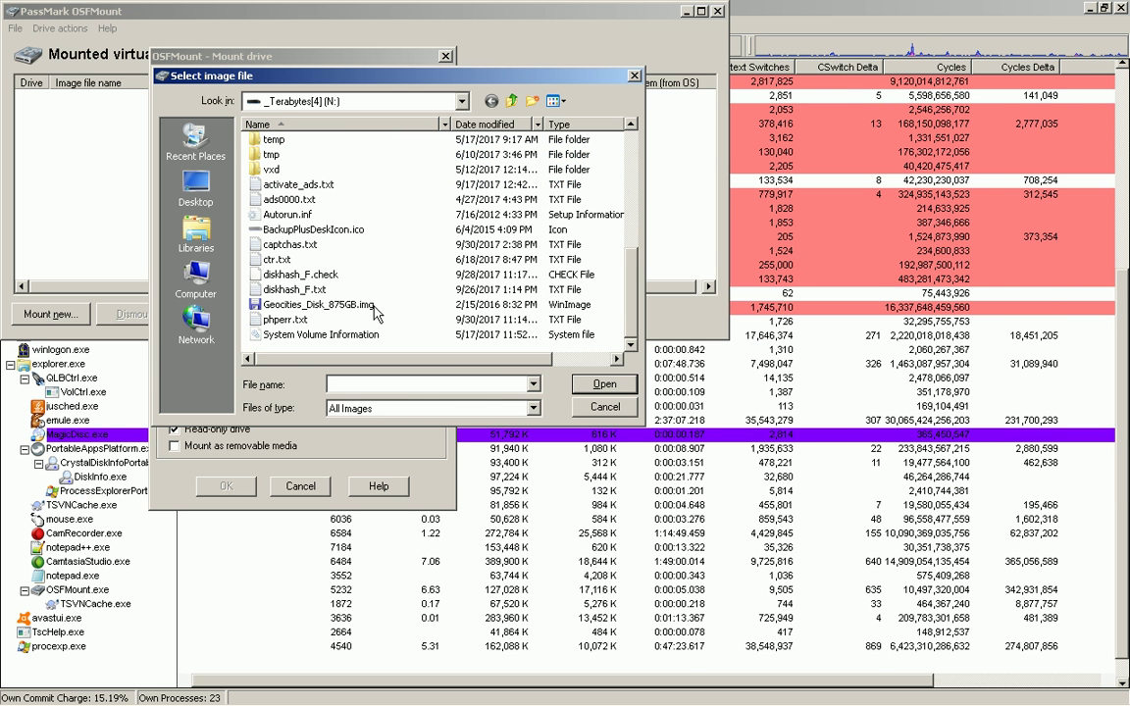
pyautogui.click(373, 306)
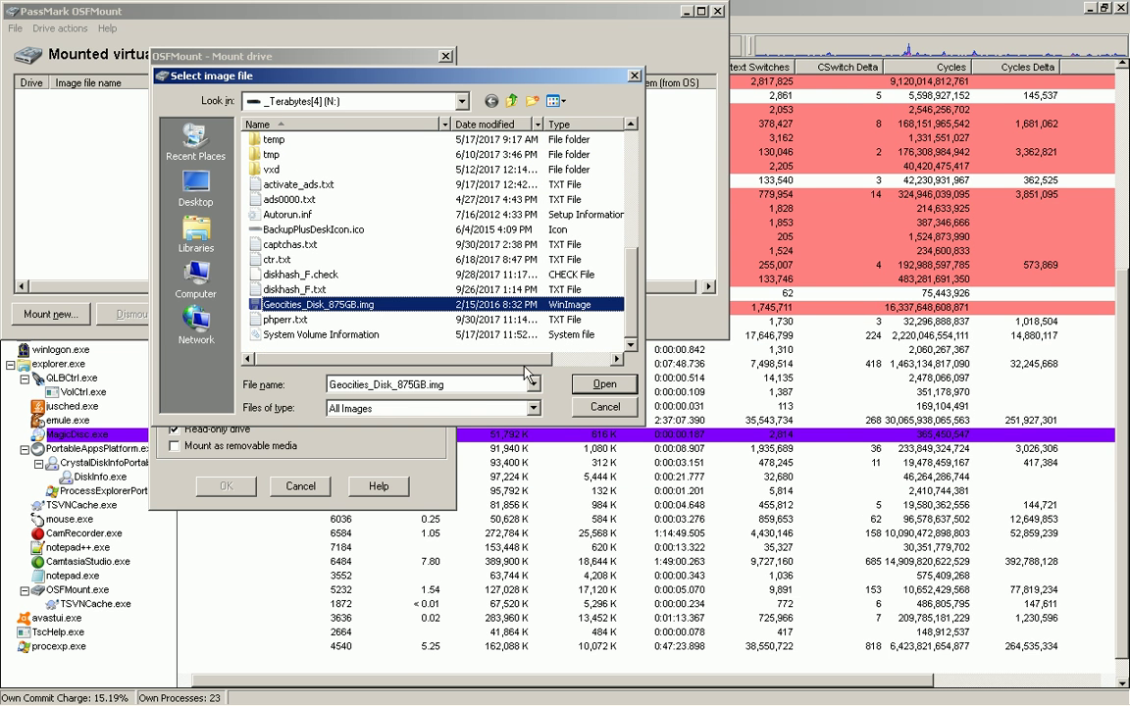
pyautogui.click(605, 387)
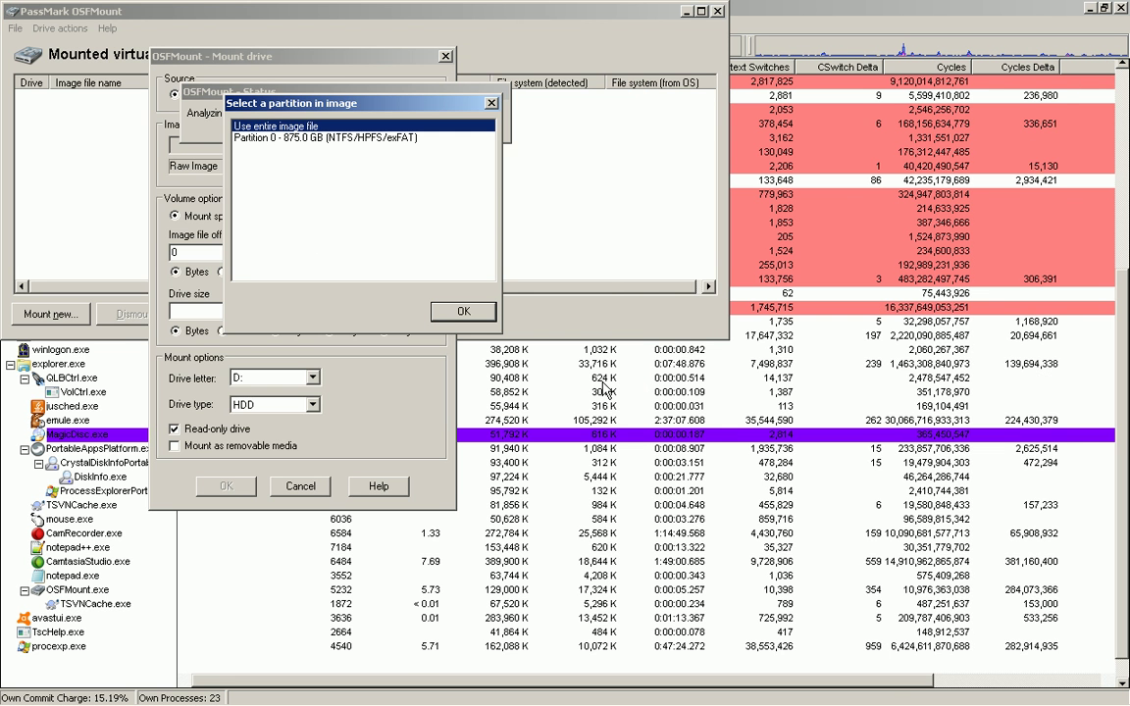
# Step: Accept the entire image file, set it to mount all partitions as removable media, and mount the drive
pyautogui.click(465, 314)
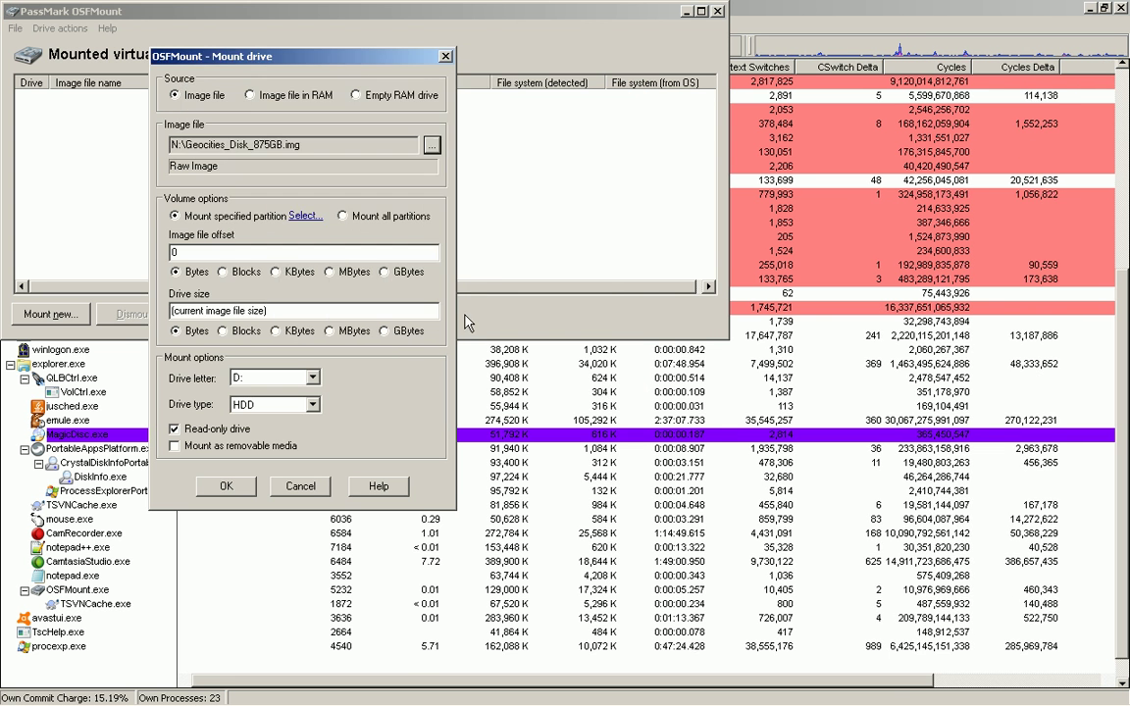
pyautogui.click(372, 224)
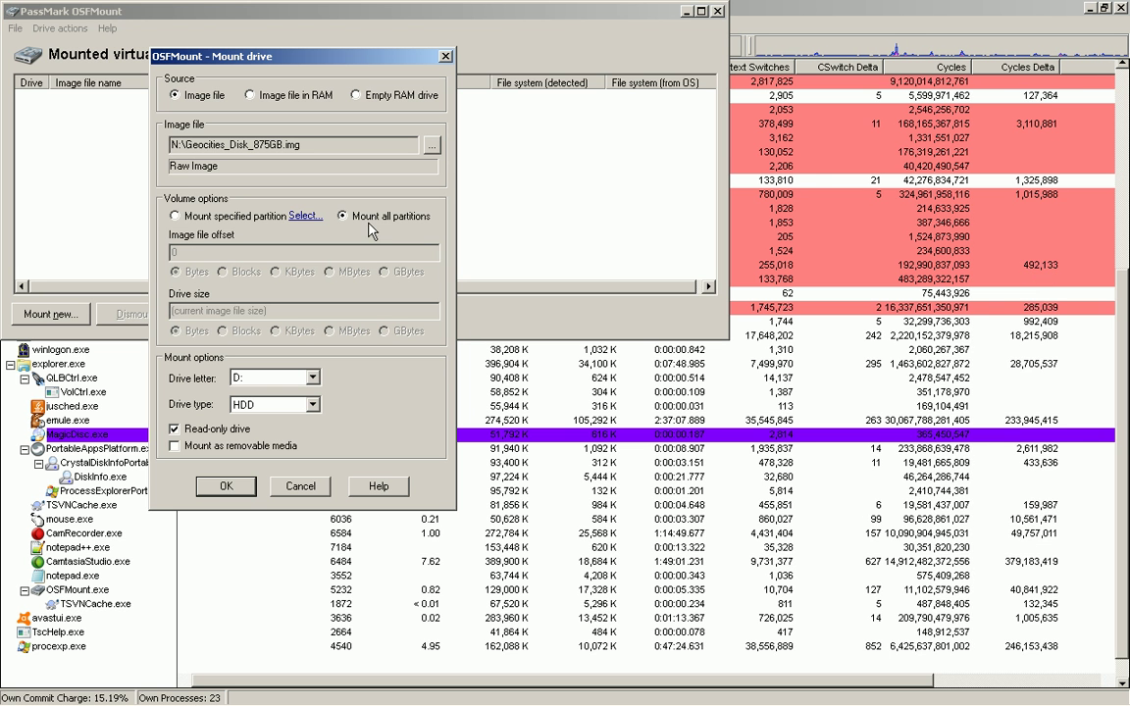
pyautogui.click(263, 445)
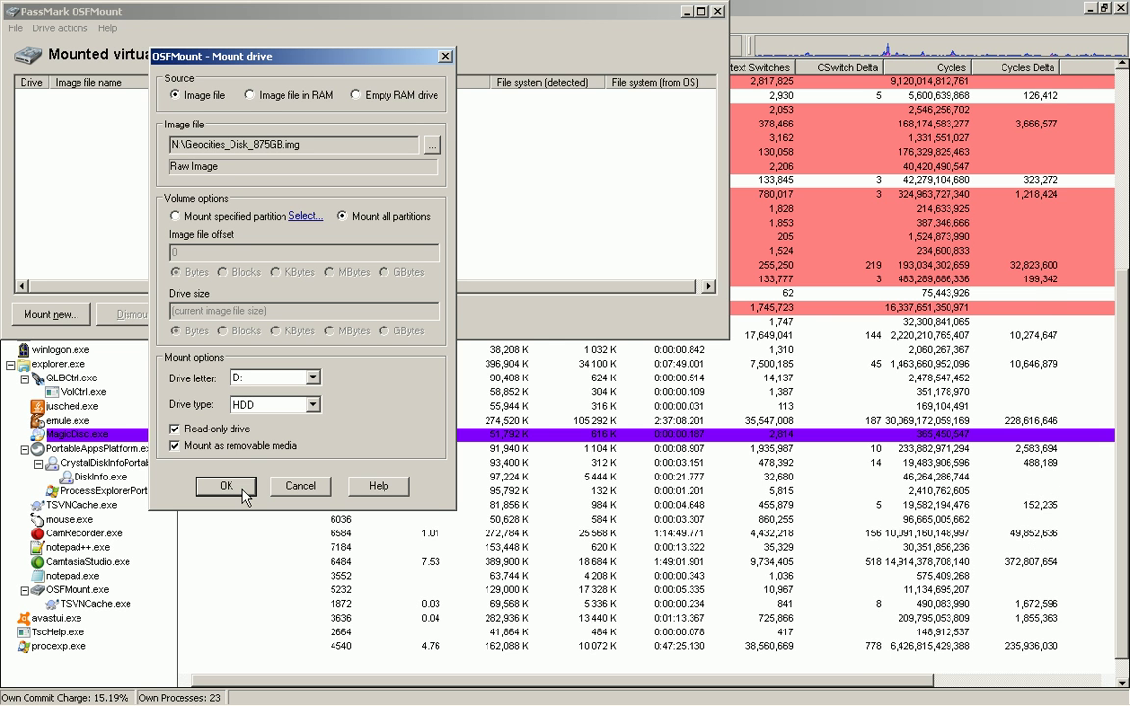
pyautogui.click(227, 487)
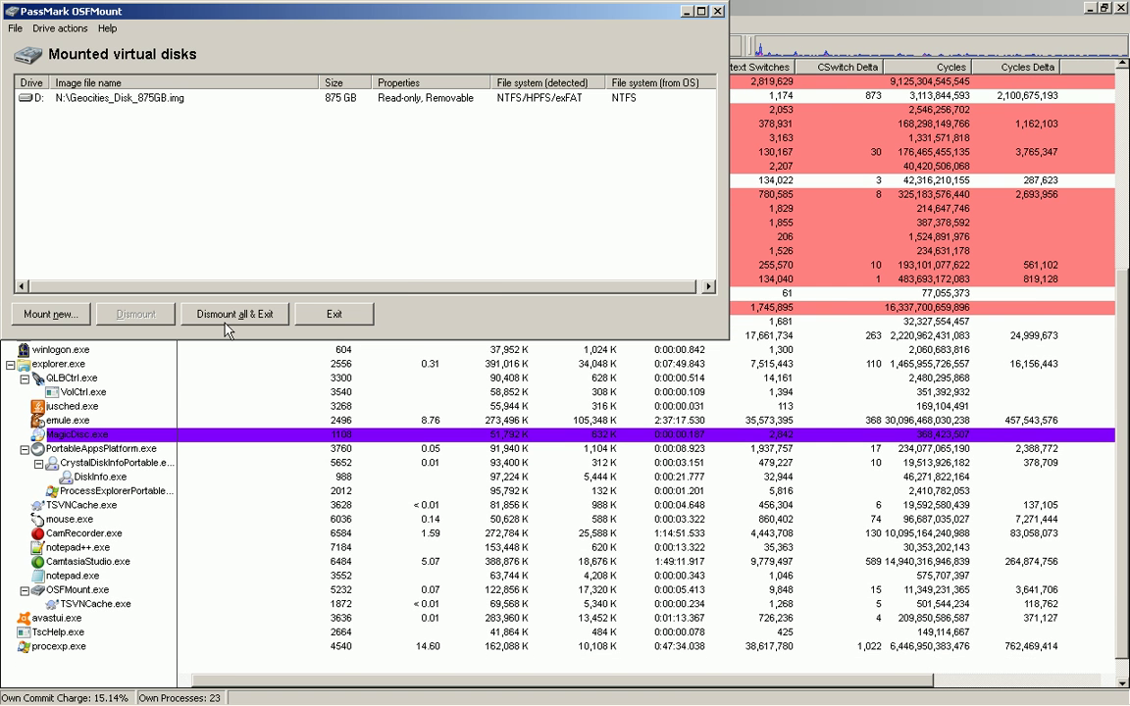
# Step: Launch Mozilla Firefox Developer Edition, load geocities.archefire.org, and dismiss the unsent crash report notice
pyautogui.hotkey('alt', 'Tab')
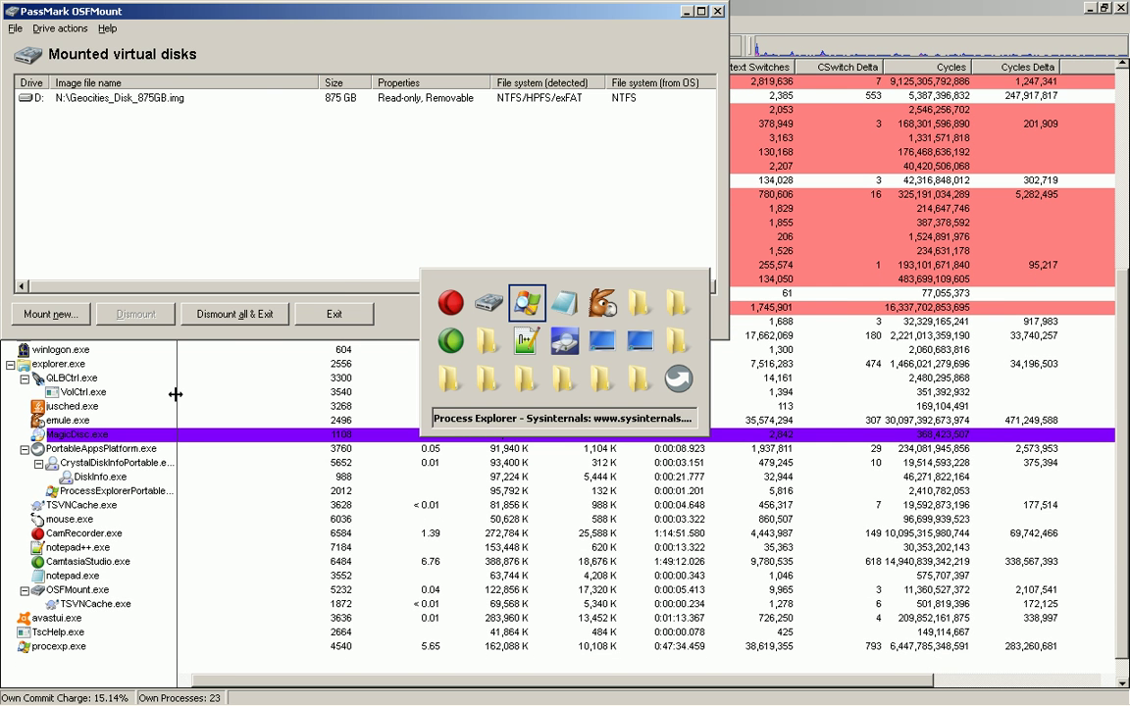
pyautogui.hotkey('alt', 'Tab')
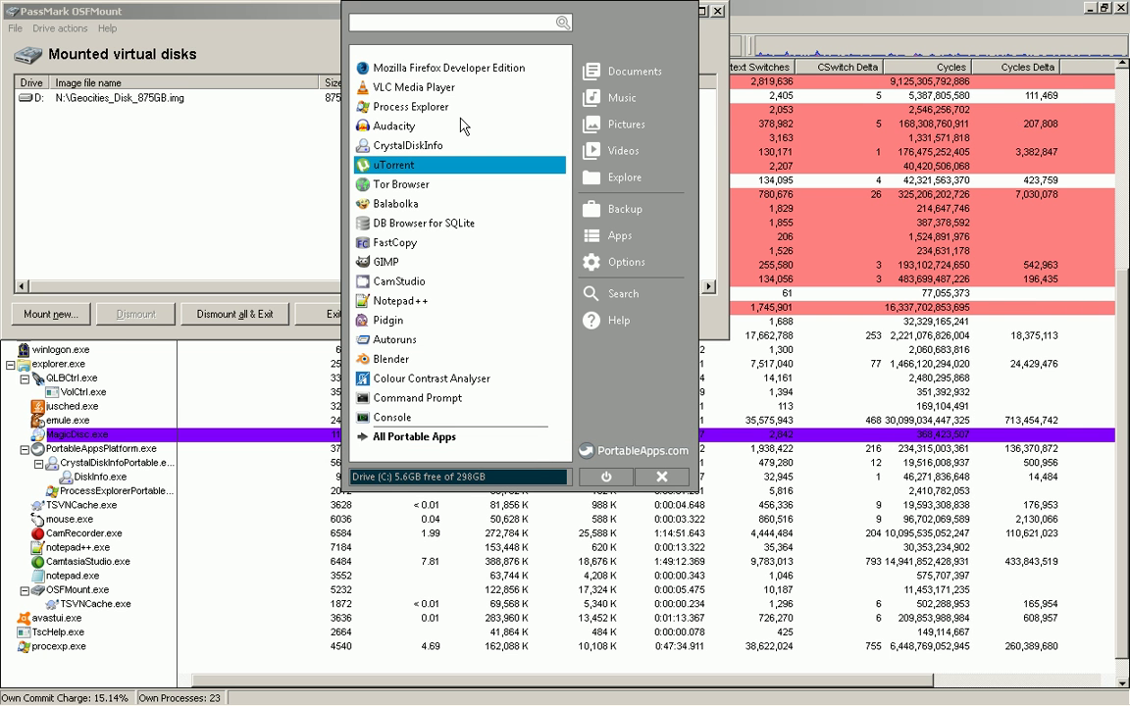
pyautogui.click(535, 71)
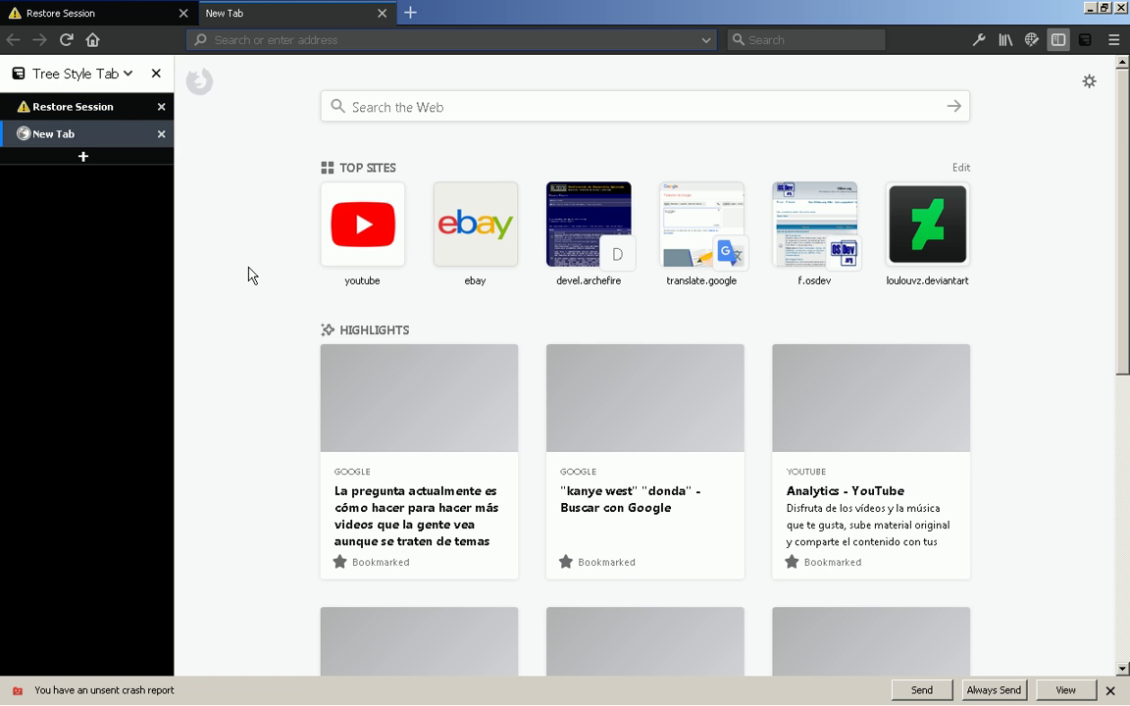
pyautogui.write('geocities.archefire.org/')
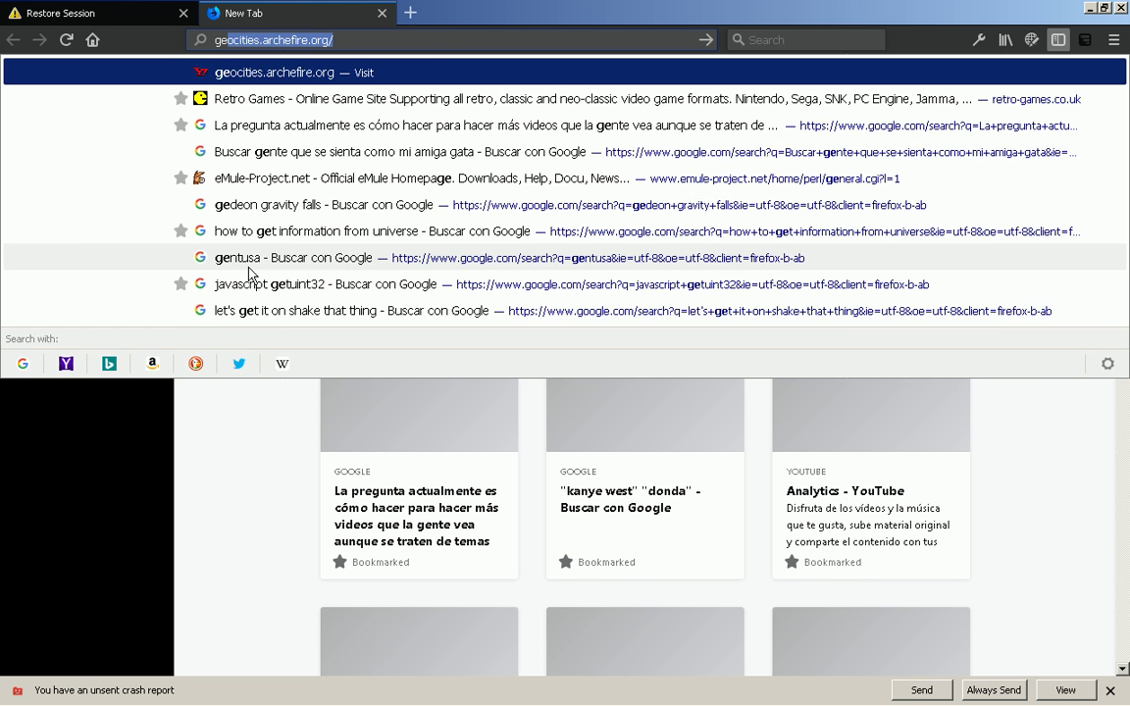
pyautogui.press('Return')
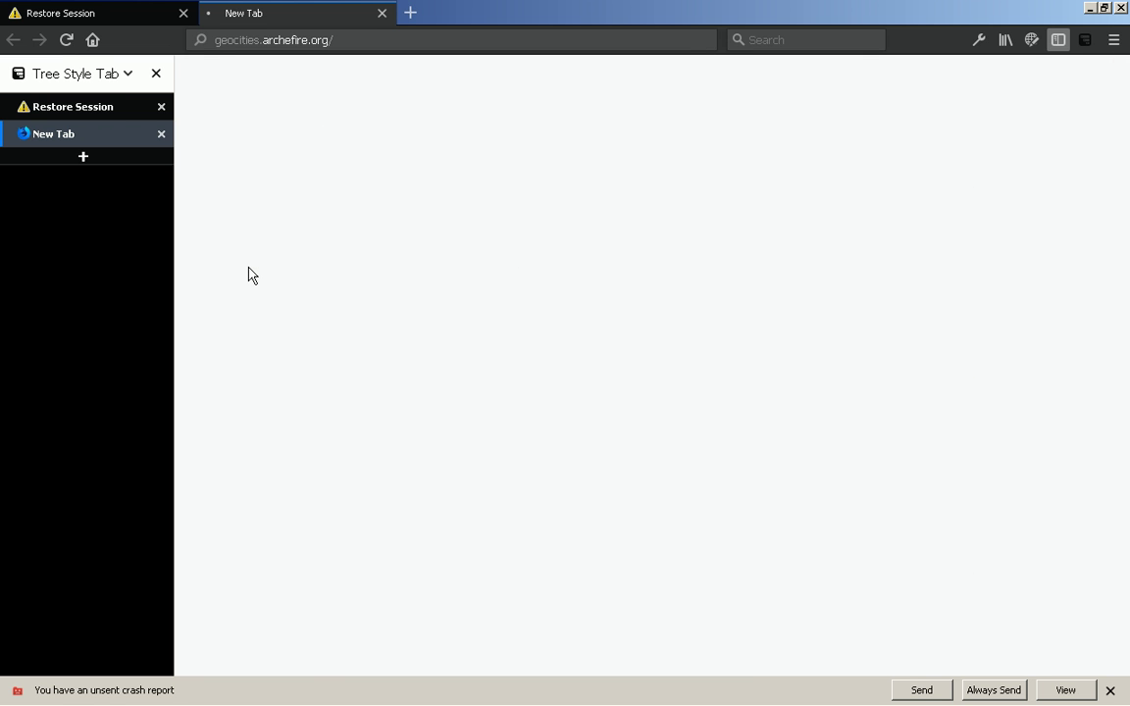
pyautogui.press('F5')
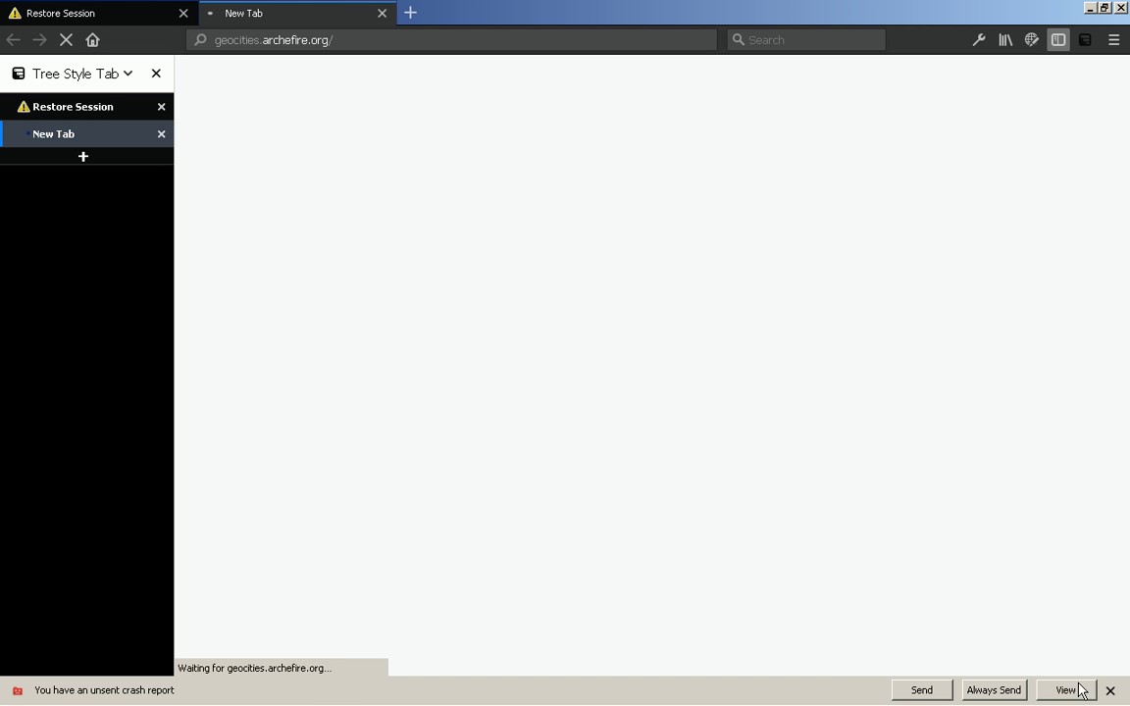
pyautogui.click(1110, 691)
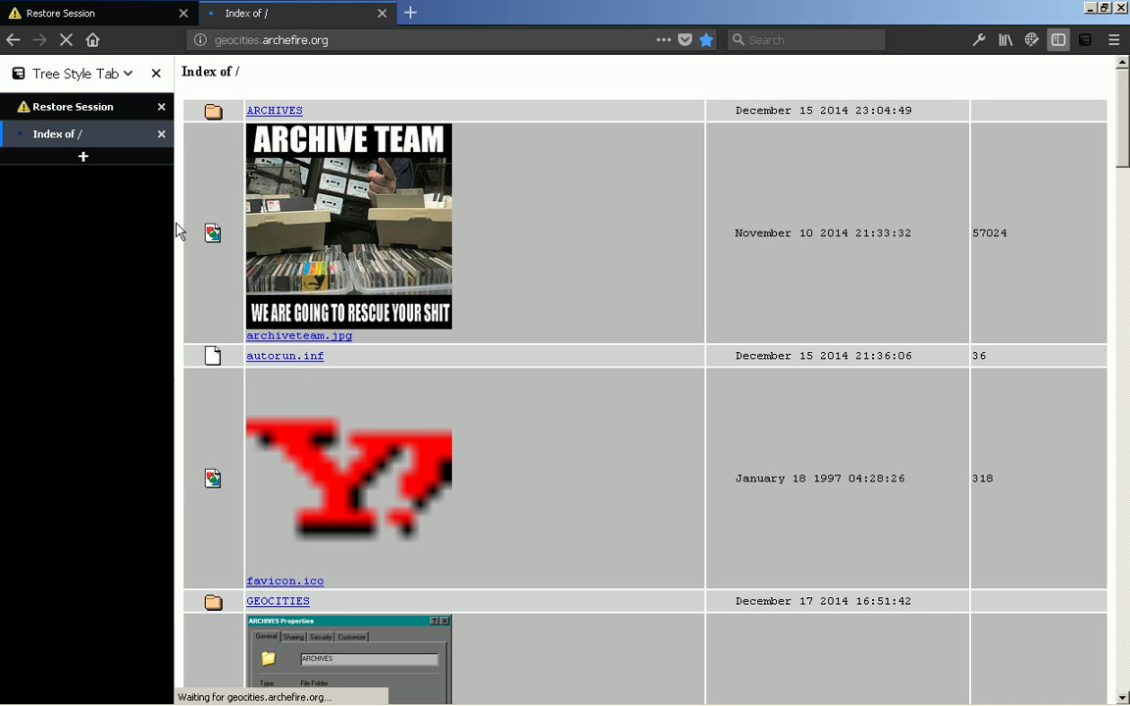
# Step: Examine the site's root index, covering the folder properties screenshots and the files and directories listed after them
pyautogui.scroll(-2, 177, 232)
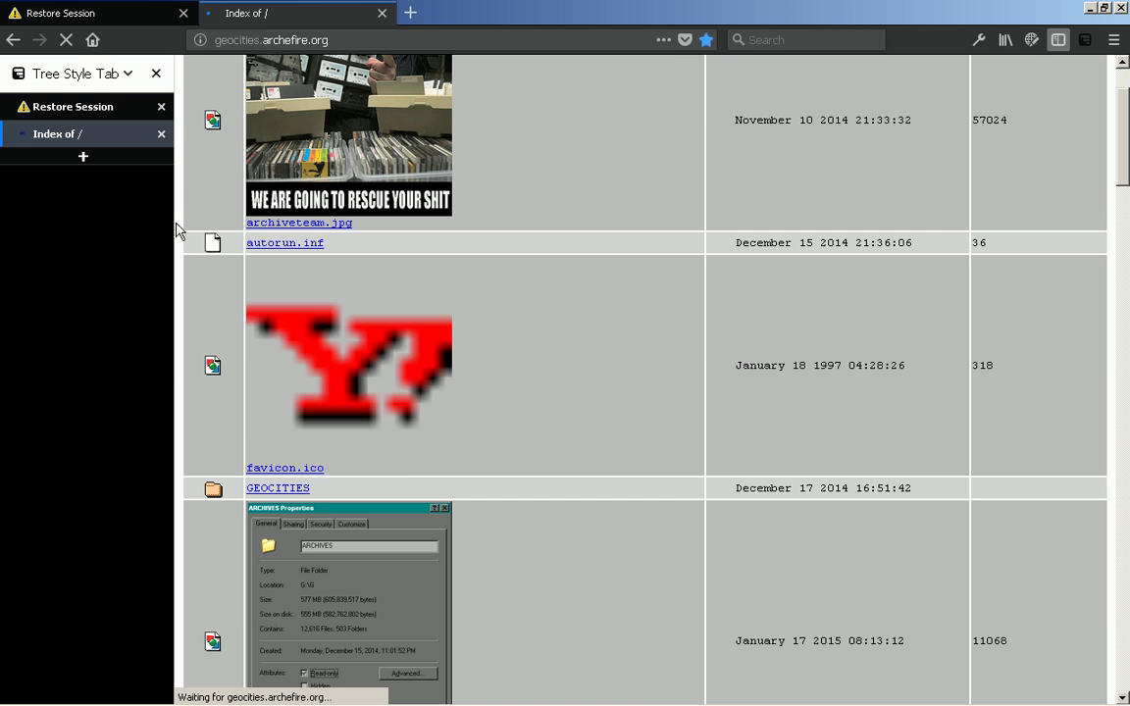
pyautogui.scroll(-10, 178, 231)
pyautogui.scroll(-1, 177, 232)
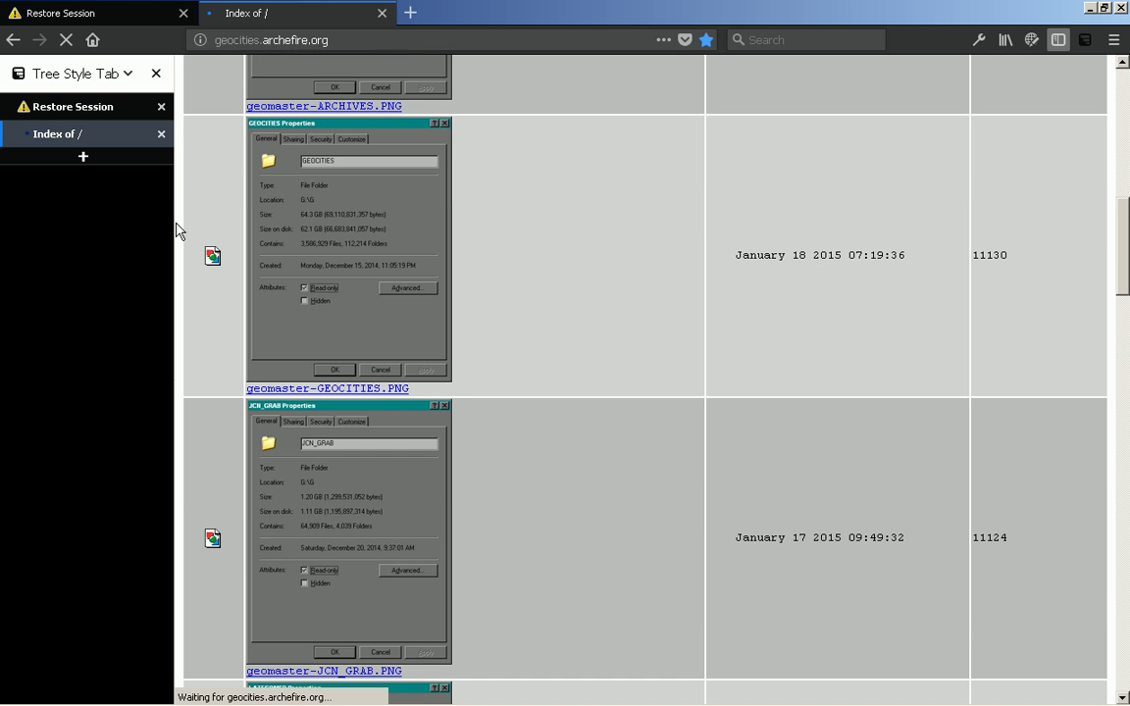
pyautogui.scroll(-10, 177, 232)
pyautogui.scroll(-10, 177, 232)
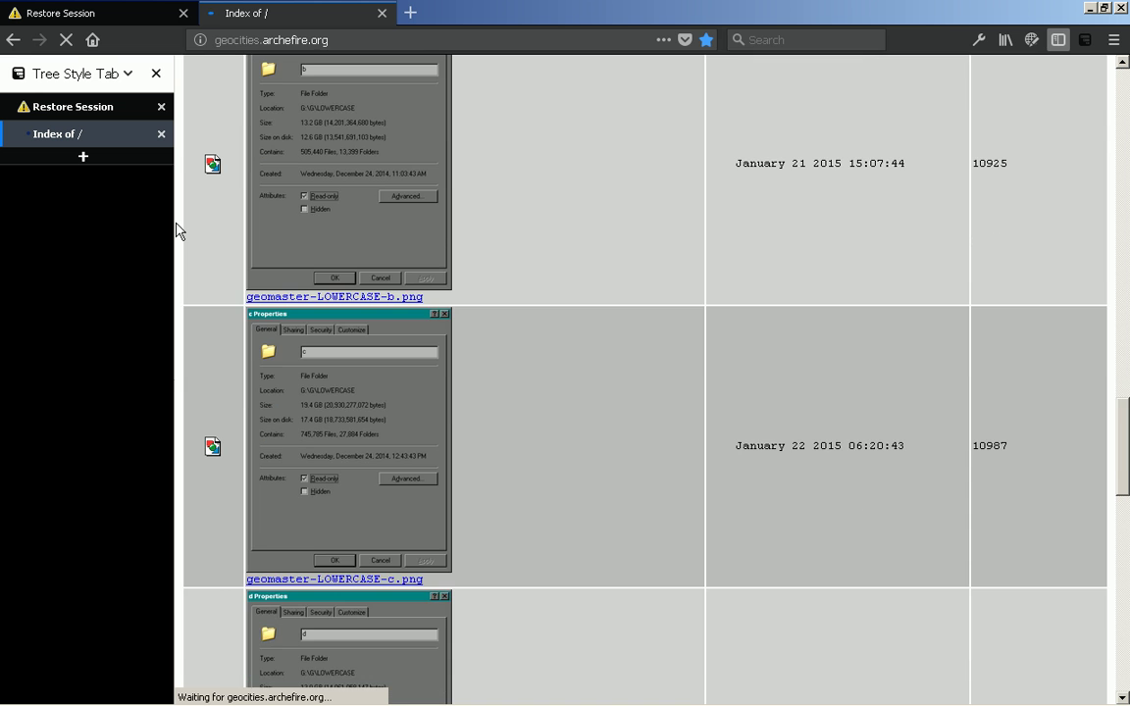
pyautogui.scroll(-9, 177, 232)
pyautogui.scroll(-10, 177, 270)
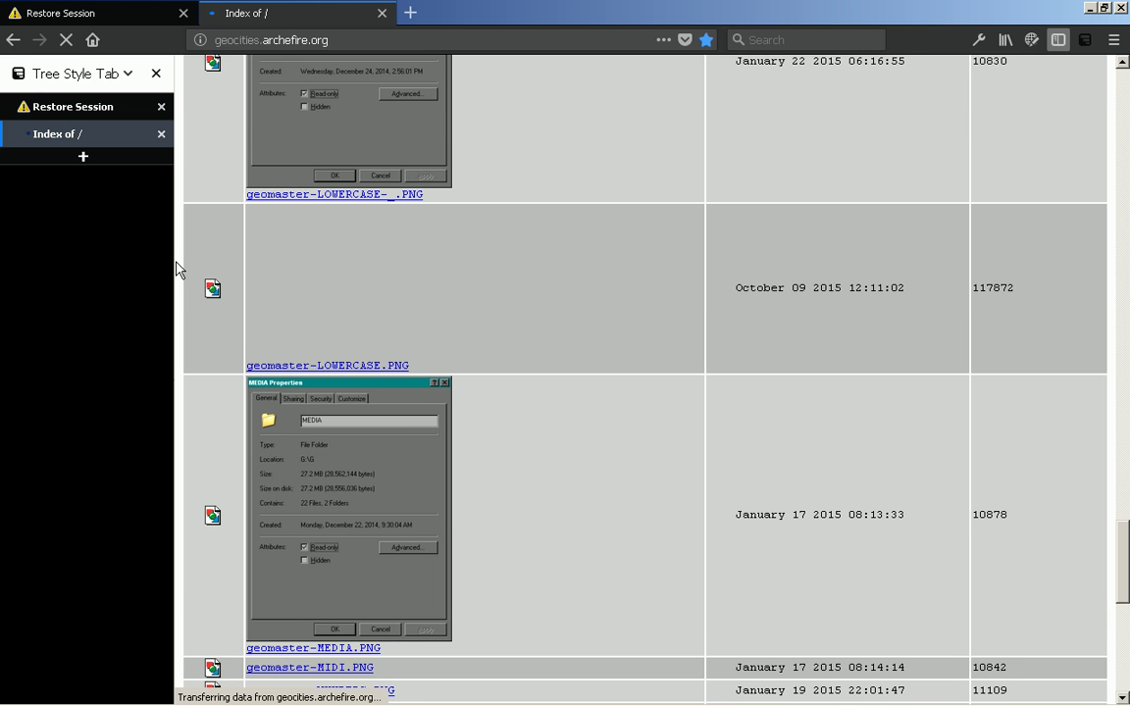
pyautogui.scroll(-2, 178, 270)
pyautogui.scroll(-8, 177, 270)
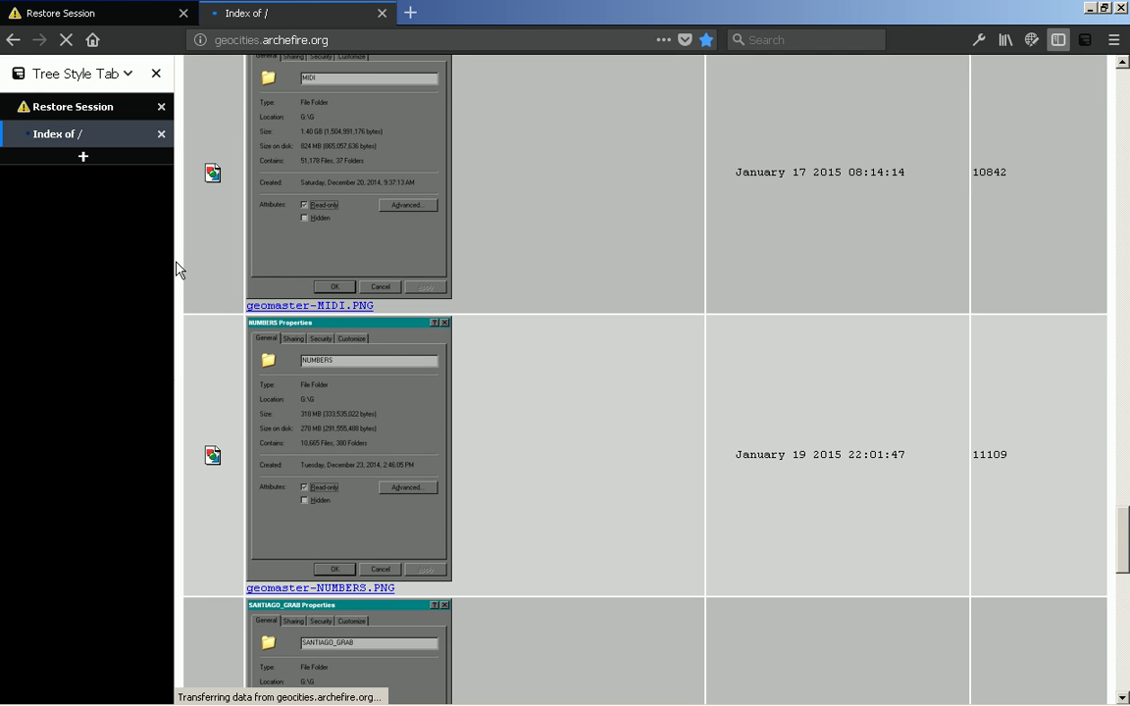
pyautogui.scroll(-8, 178, 269)
pyautogui.scroll(-7, 178, 270)
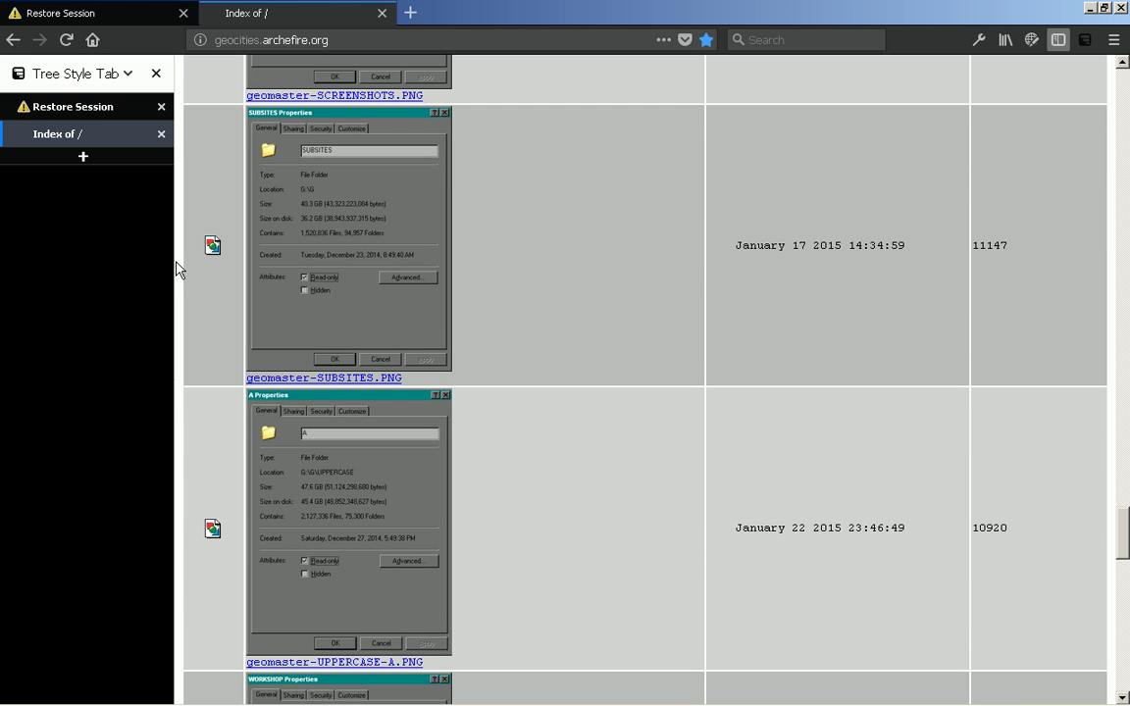
pyautogui.scroll(-9, 177, 270)
pyautogui.scroll(6, 177, 270)
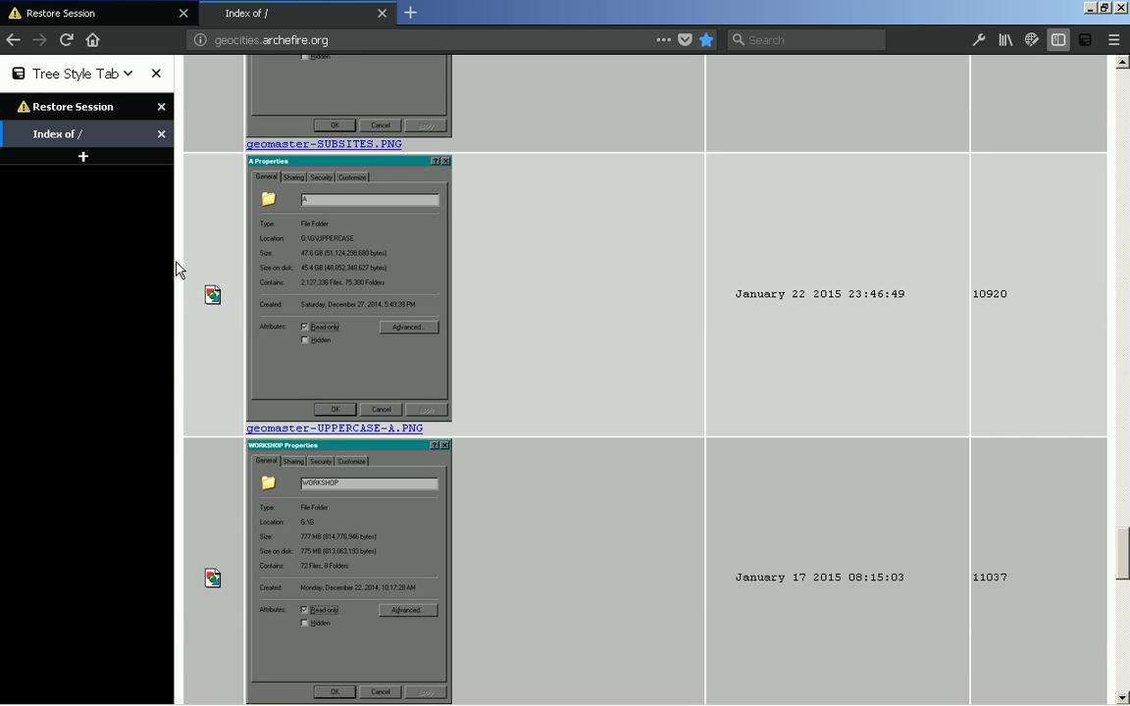
pyautogui.press('Home')
pyautogui.scroll(-5, 178, 270)
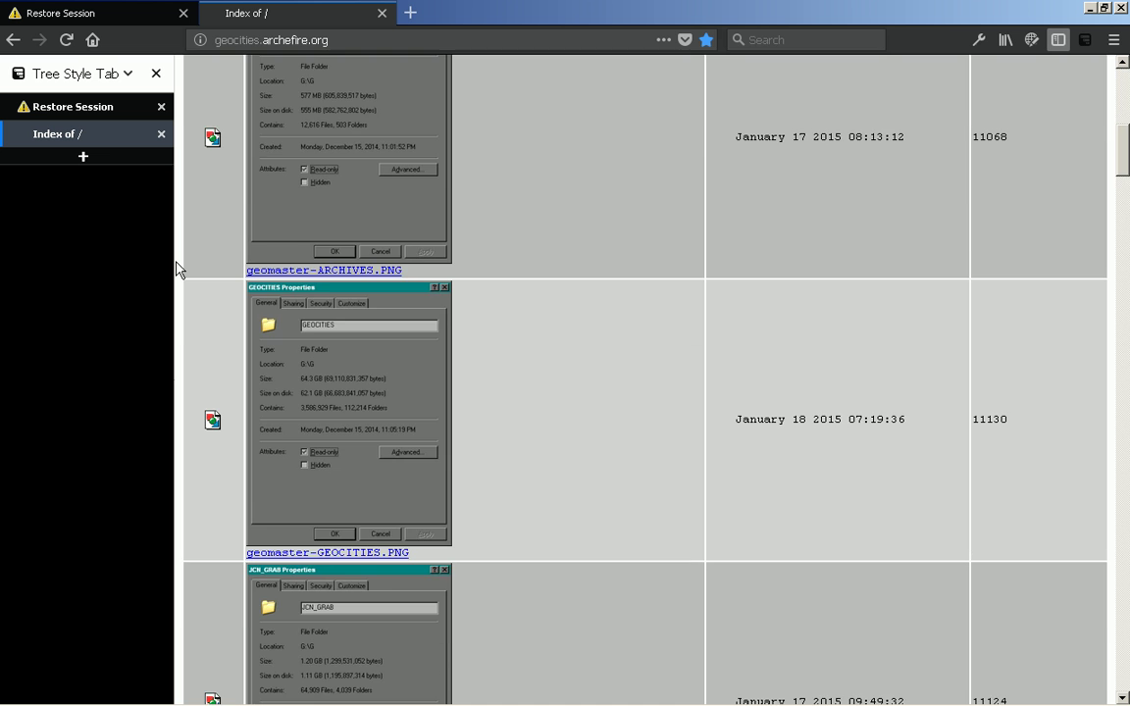
pyautogui.scroll(-10, 178, 270)
pyautogui.scroll(-20, 178, 269)
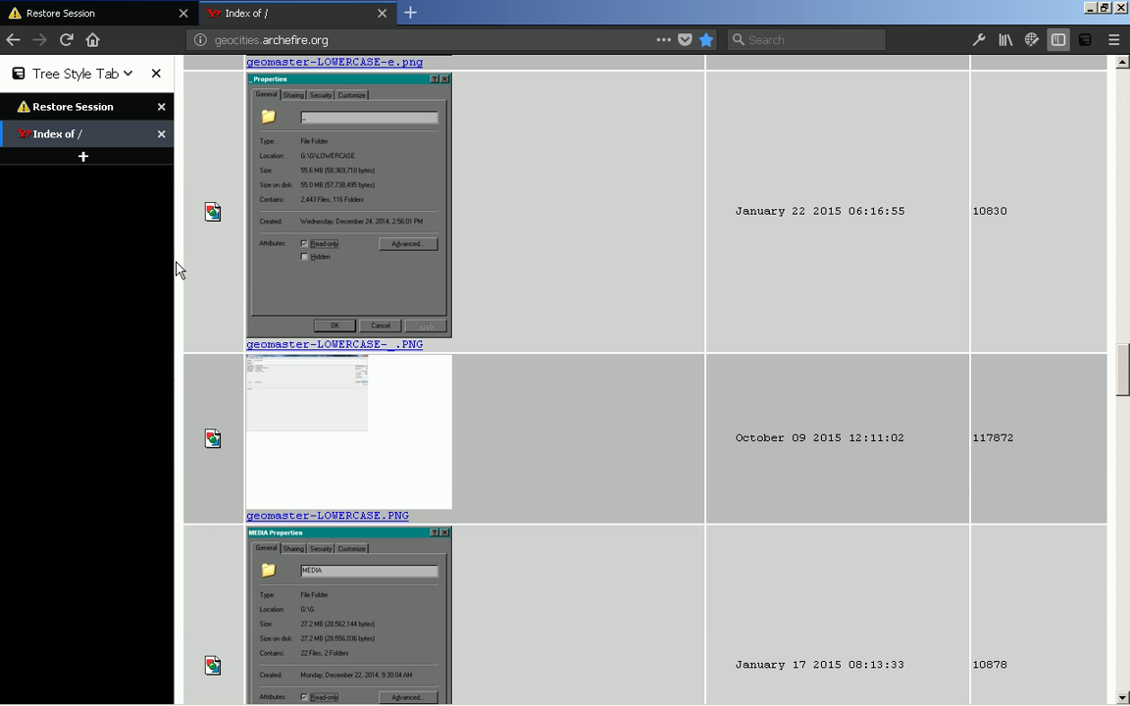
pyautogui.scroll(-15, 178, 270)
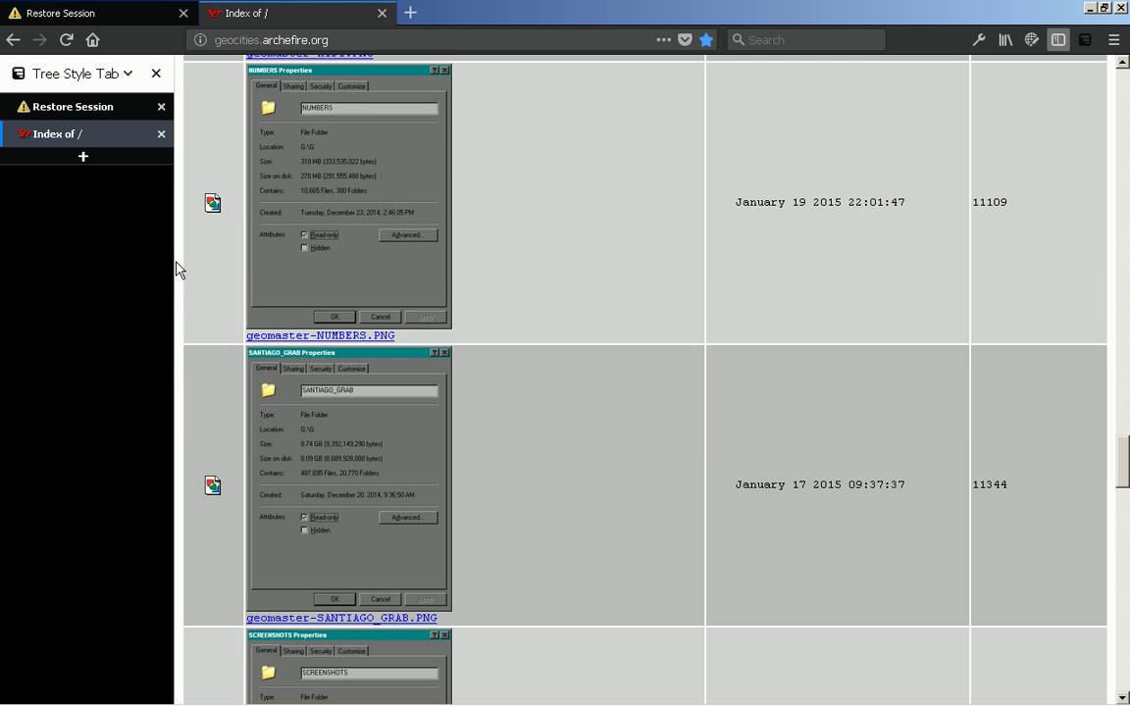
pyautogui.scroll(-15, 178, 270)
pyautogui.scroll(-15, 178, 270)
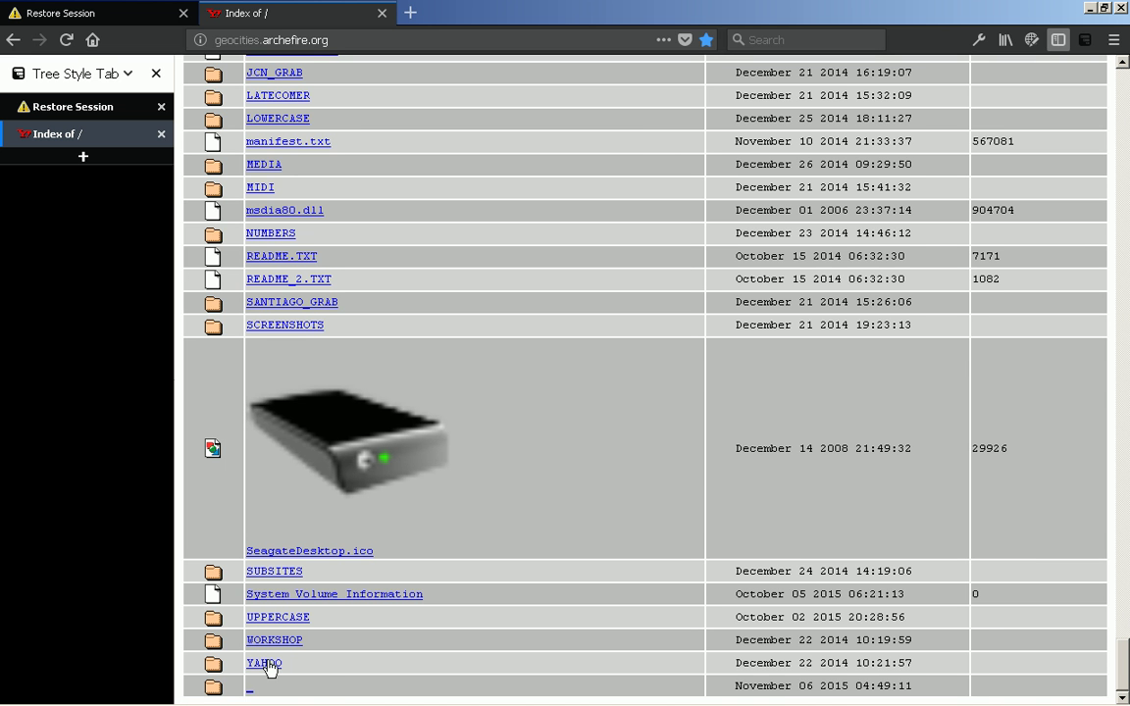
pyautogui.scroll(8, 270, 644)
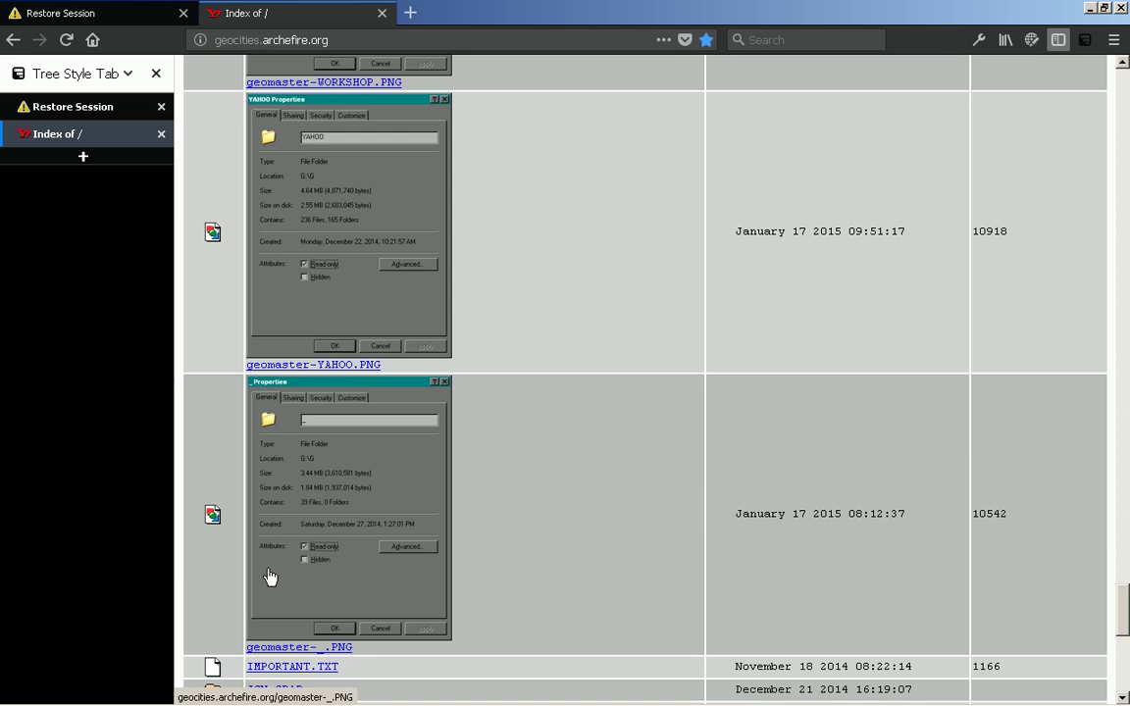
pyautogui.scroll(10, 270, 561)
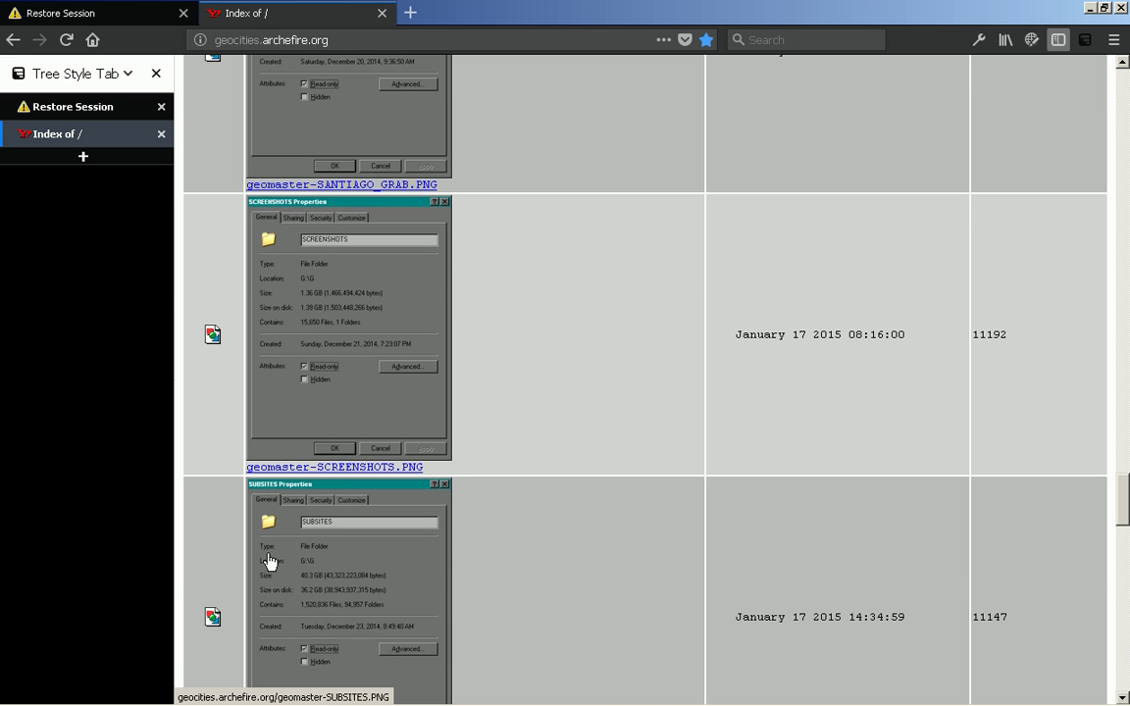